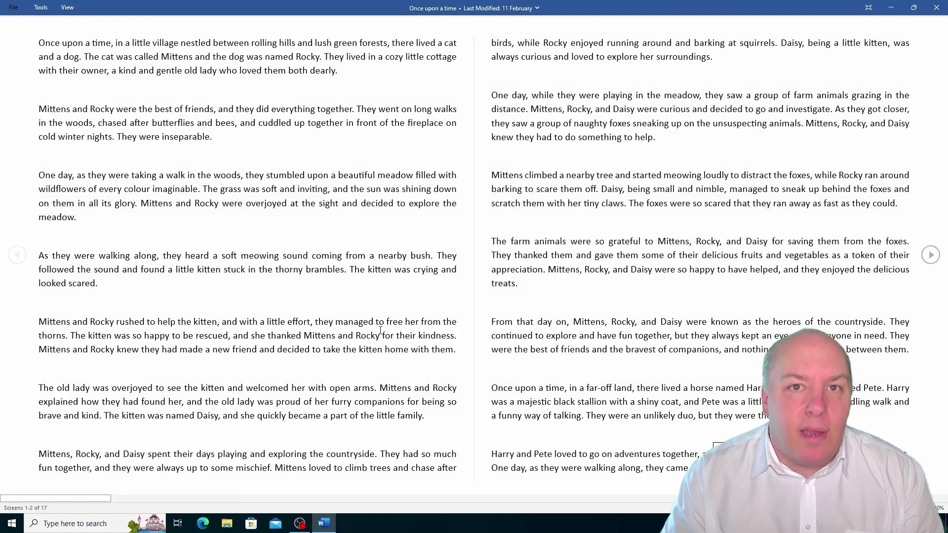
Bring up the print preview of the story with Ctrl+P
{"action": "key", "text": "ctrl+p"}
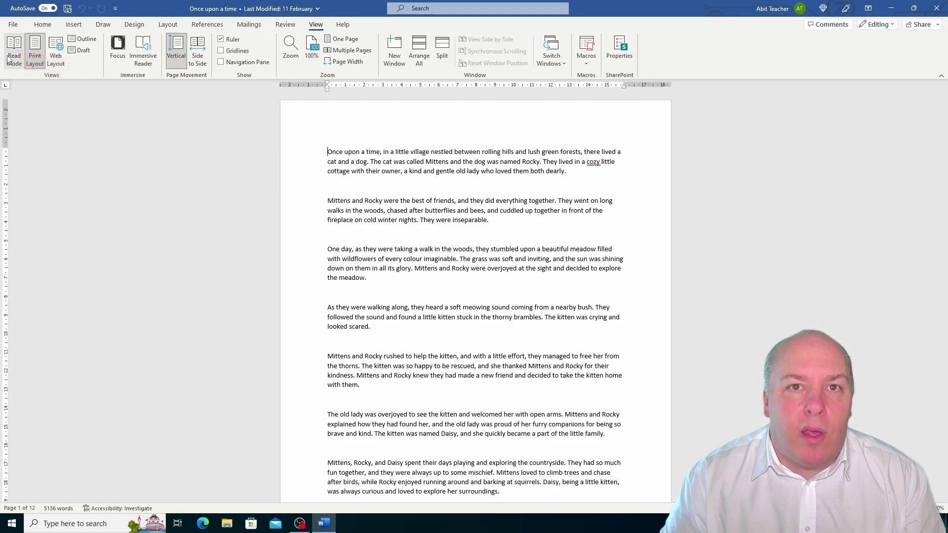
{"action": "left_click", "coordinate": [14, 55]}
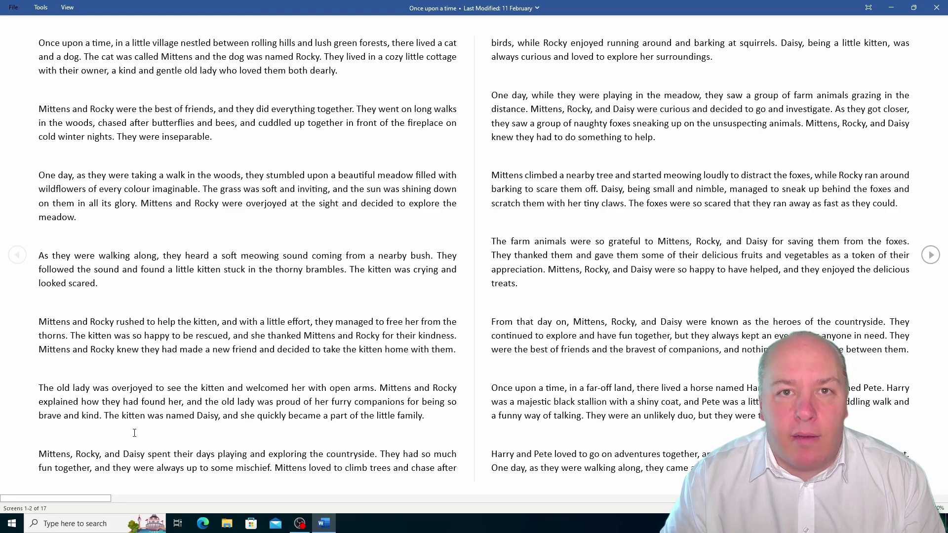
{"action": "left_click", "coordinate": [66, 7]}
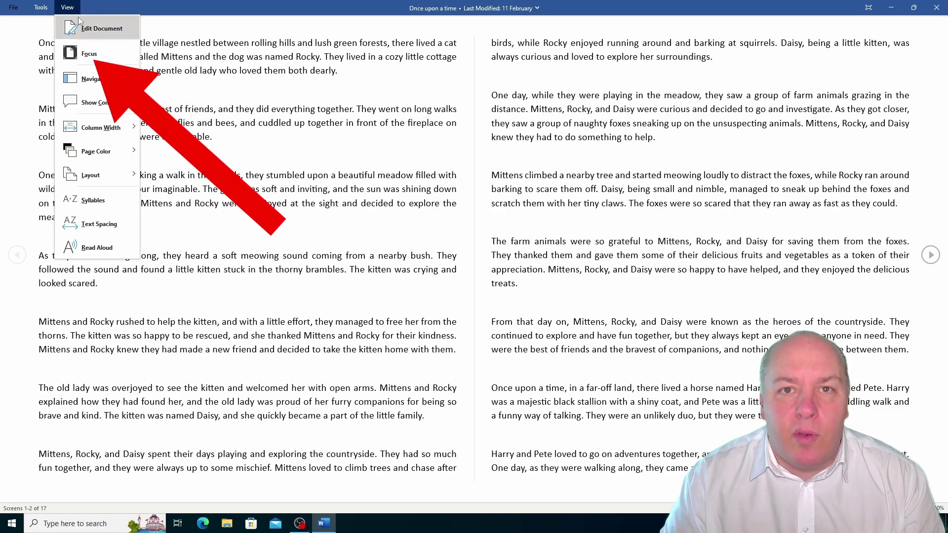
{"action": "left_click", "coordinate": [78, 17]}
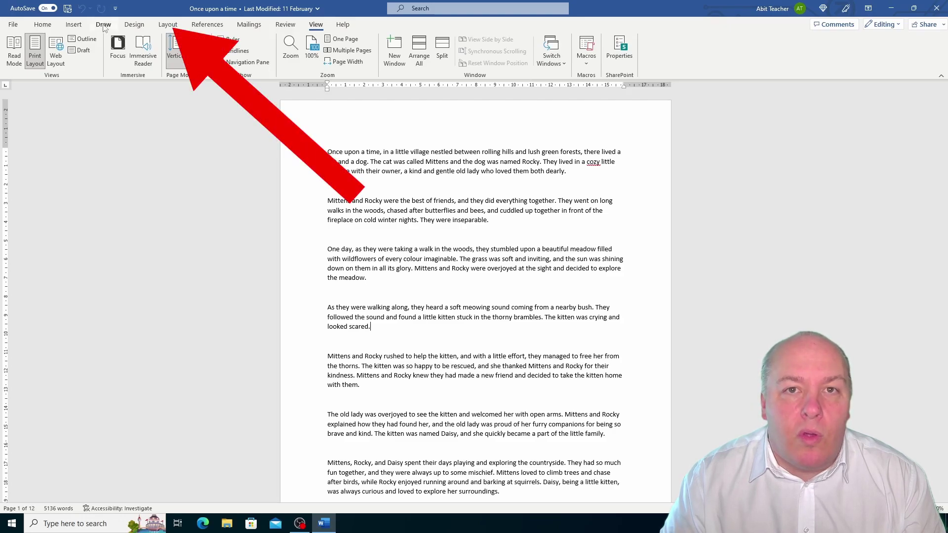
Switch the story to Web Layout so its paragraphs run the full window width
{"action": "left_click", "coordinate": [162, 26]}
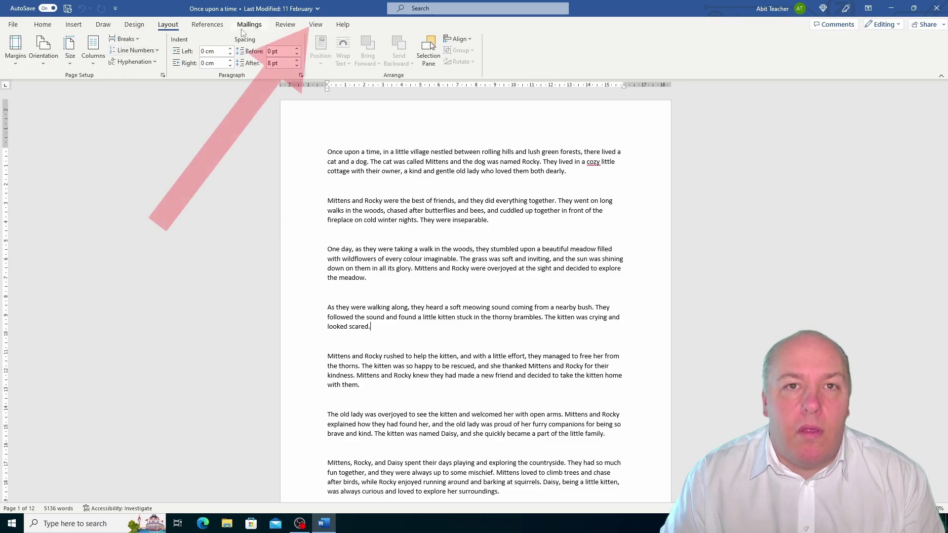
{"action": "left_click", "coordinate": [315, 25]}
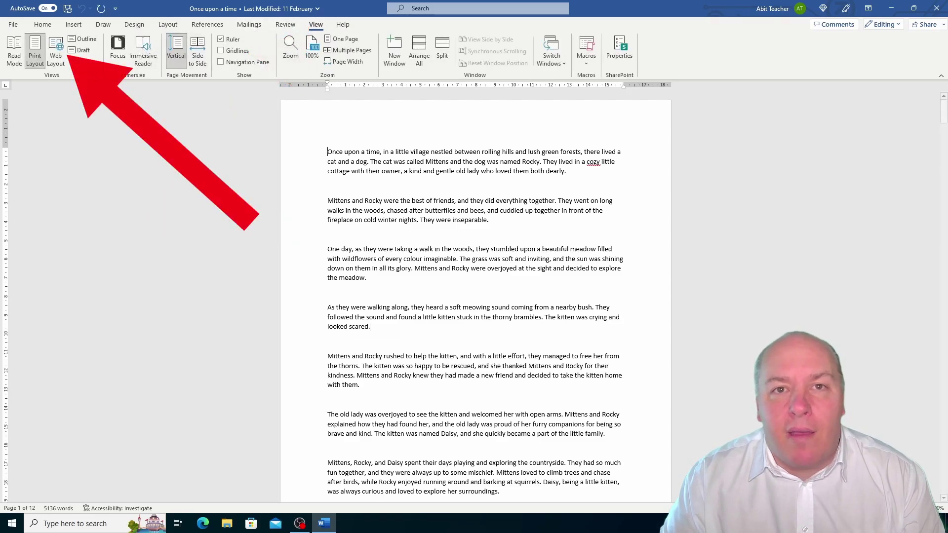
{"action": "left_click", "coordinate": [55, 57]}
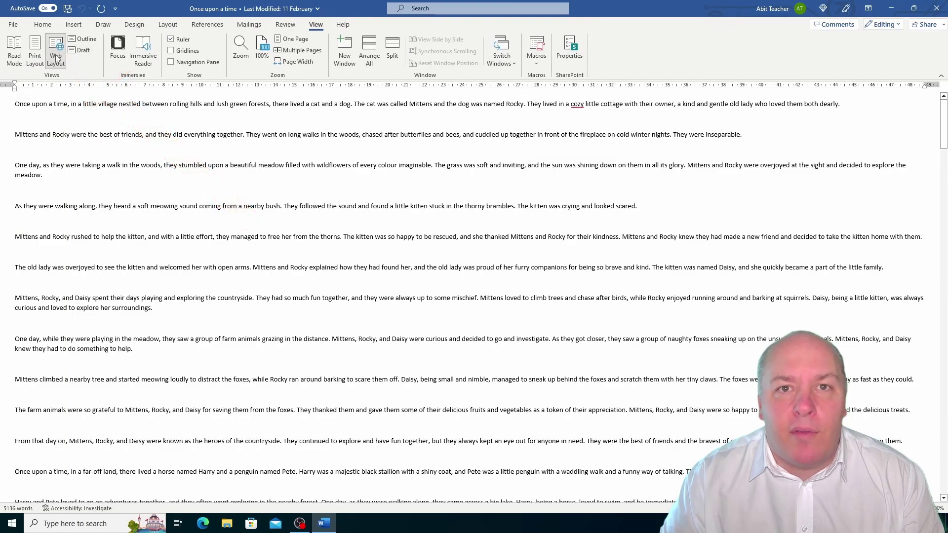
View the story briefly in Outline, then close it back to Print Layout pages
{"action": "left_click", "coordinate": [83, 39]}
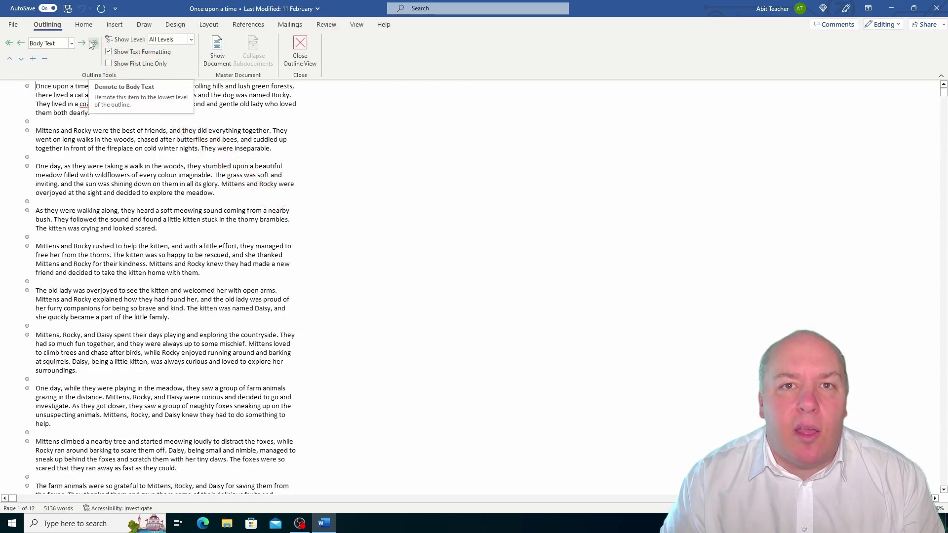
{"action": "left_click", "coordinate": [298, 59]}
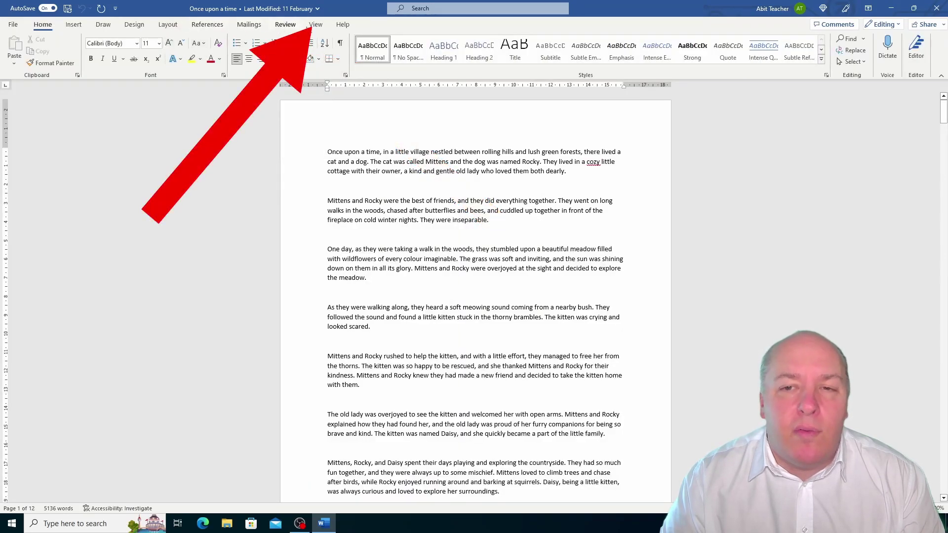
{"action": "left_click", "coordinate": [317, 27]}
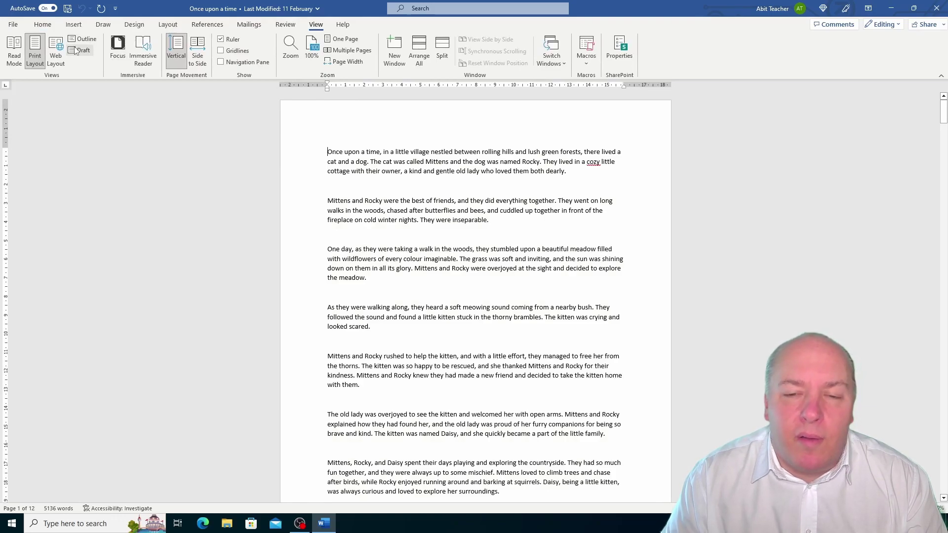
Split the window into two separately scrolling panes and scroll up in them
{"action": "left_click", "coordinate": [444, 50]}
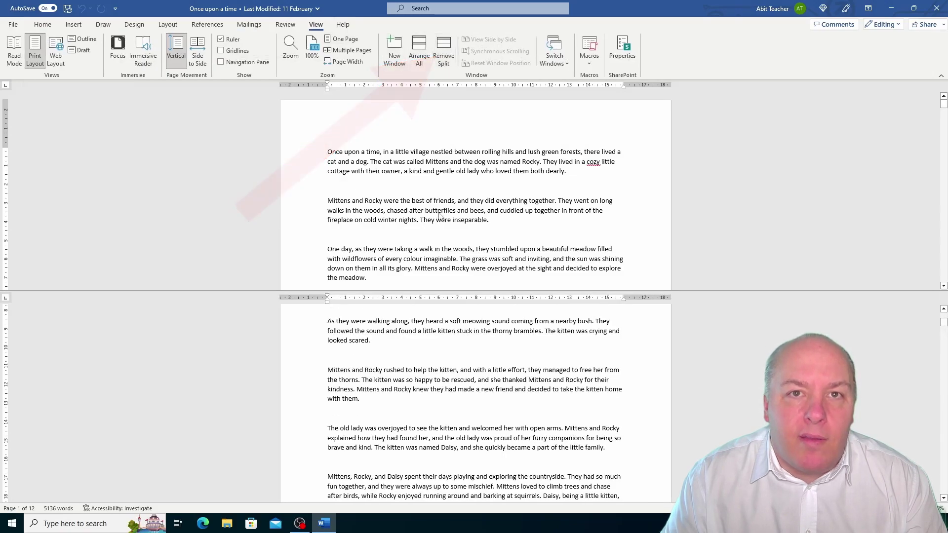
{"action": "scroll", "coordinate": [404, 385], "scroll_direction": "up", "scroll_amount": 4}
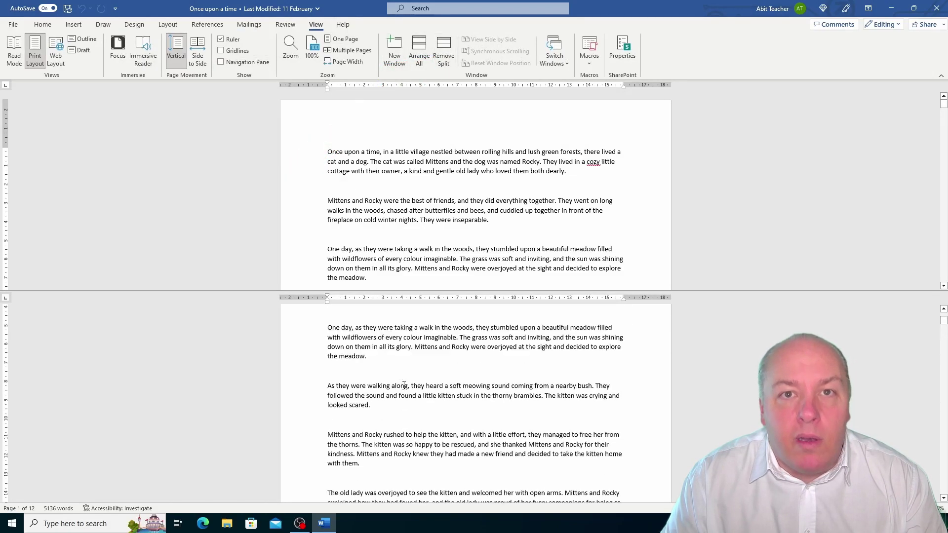
{"action": "scroll", "coordinate": [404, 385], "scroll_direction": "up", "scroll_amount": 2}
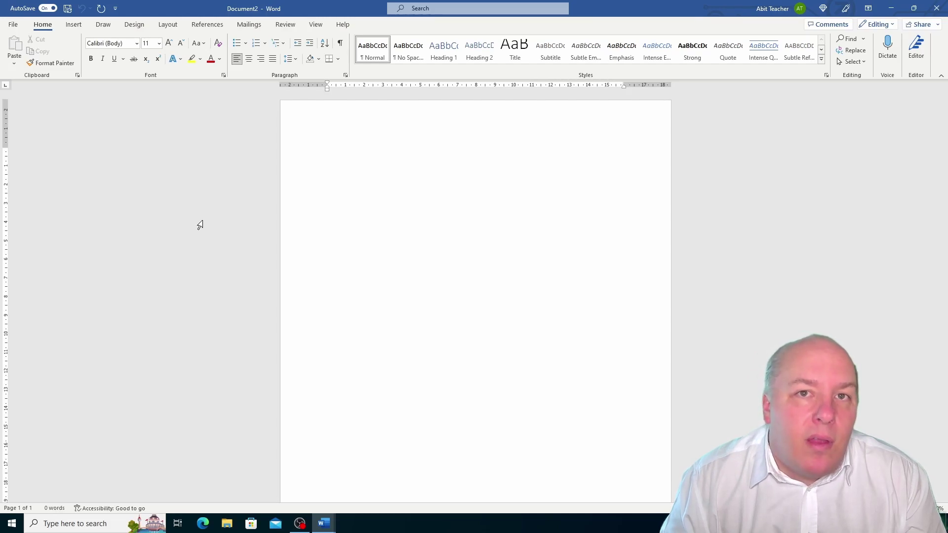
Type 'The quick brown fox jumped over the lazy dog.' three times, then start a new paragraph
{"action": "type", "text": "Th"}
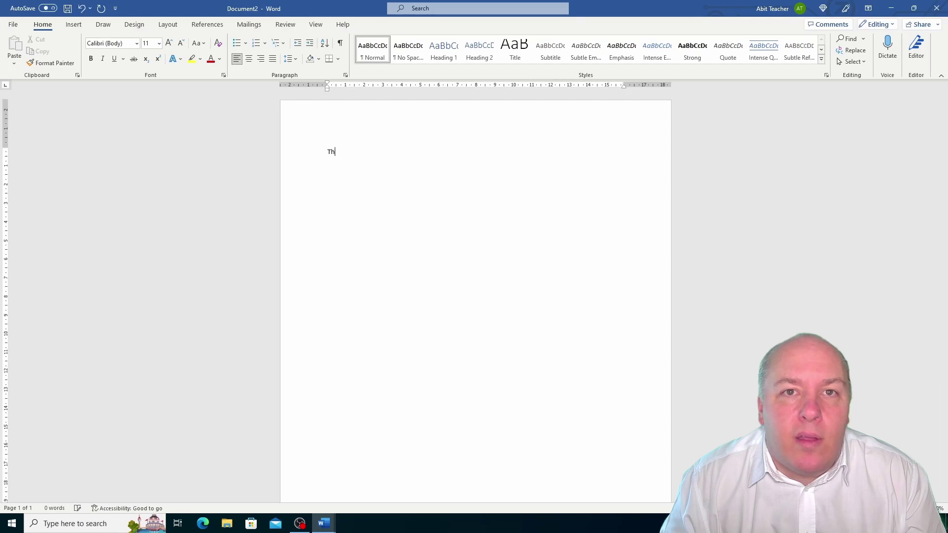
{"action": "type", "text": "e quick brown fox jumped"}
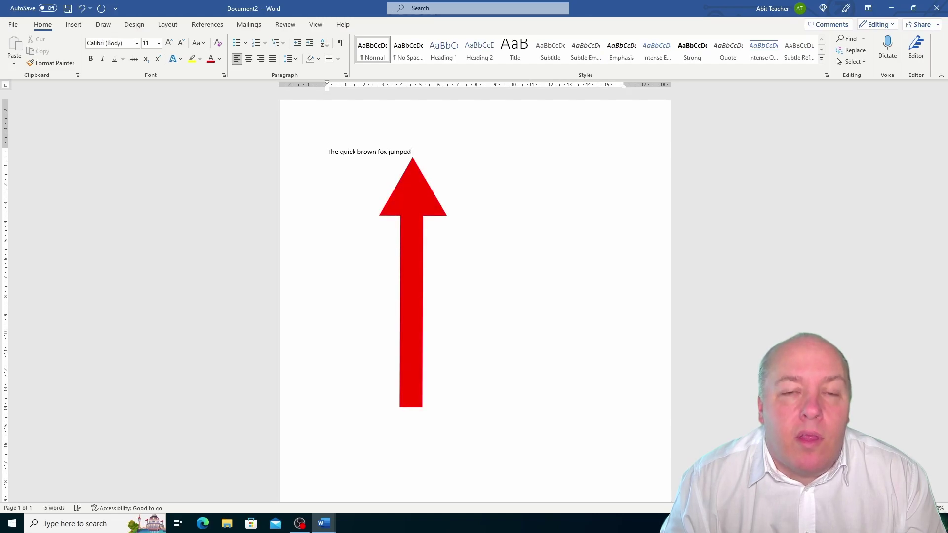
{"action": "type", "text": " over the"}
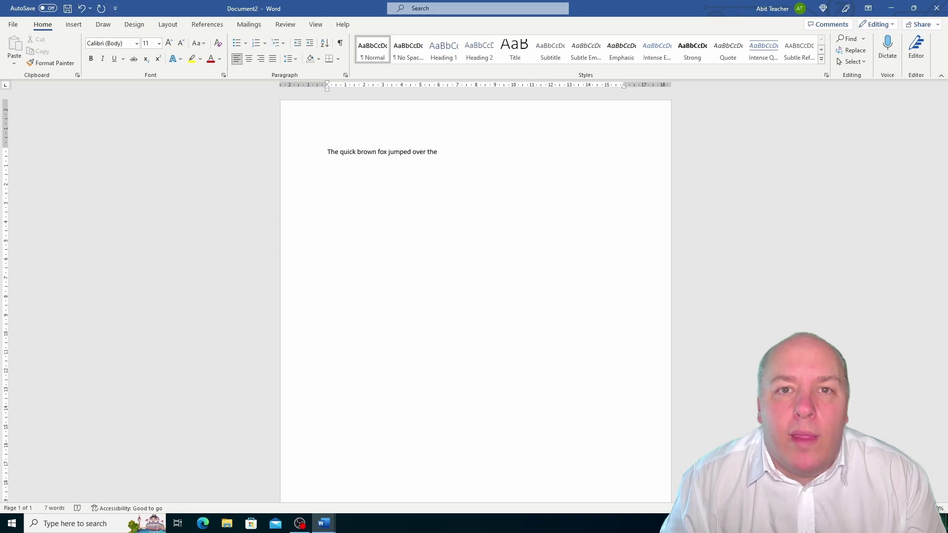
{"action": "type", "text": " lazy"}
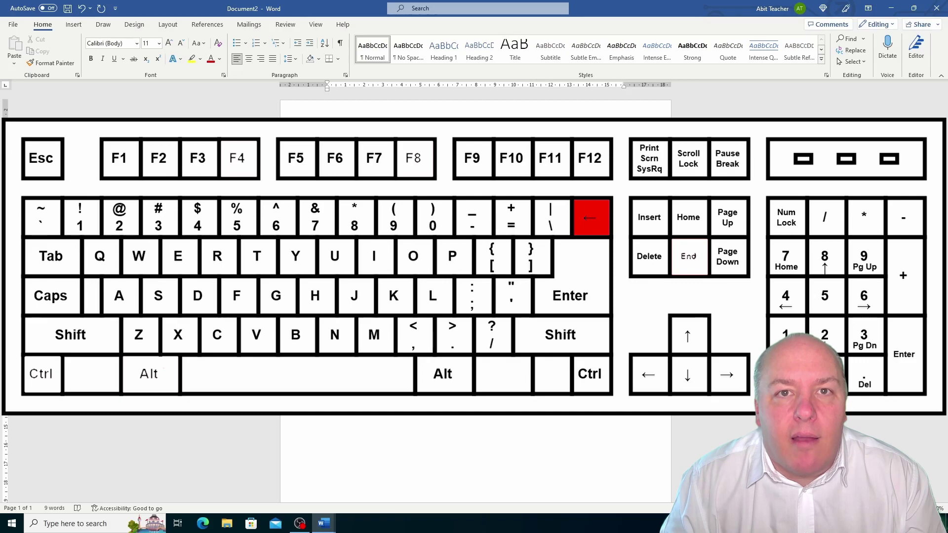
{"action": "key", "text": "BackSpace"}
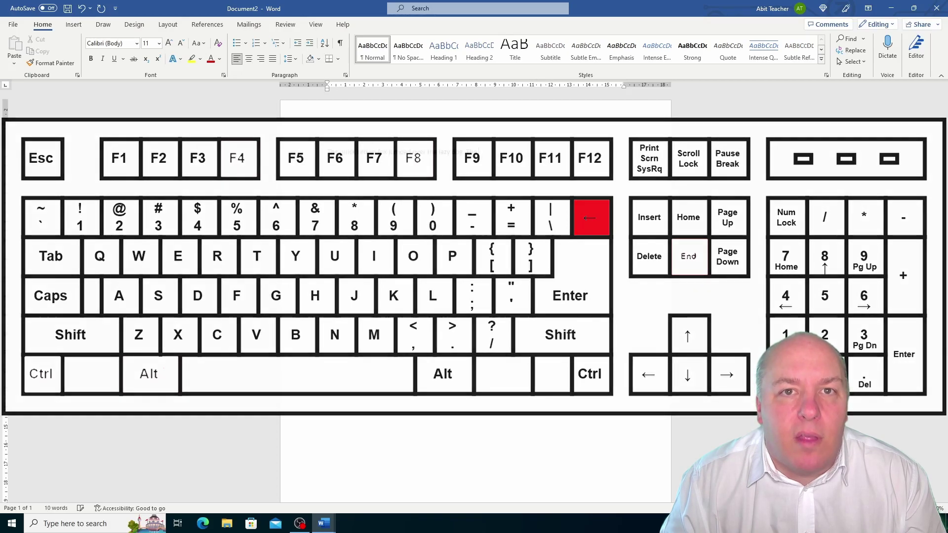
{"action": "type", "text": "k "}
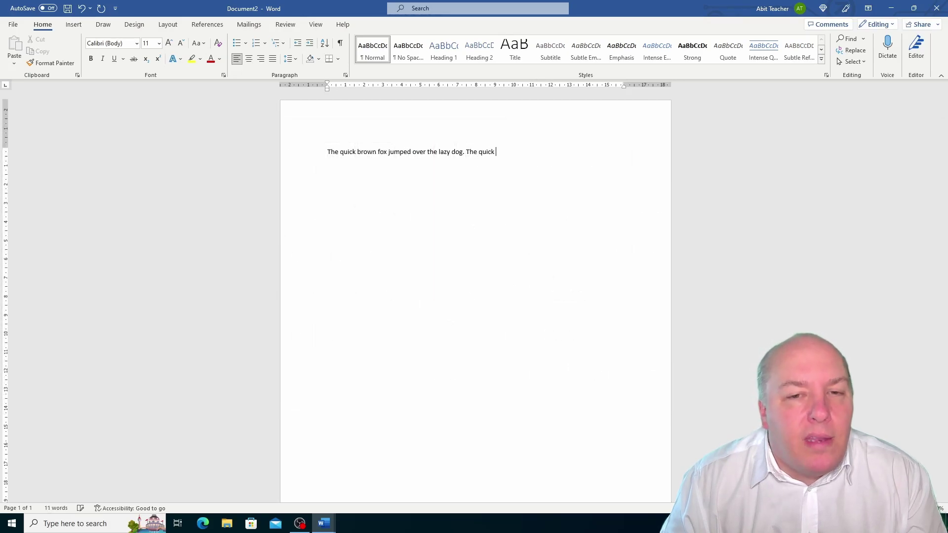
{"action": "type", "text": "brown fox jumped over the"}
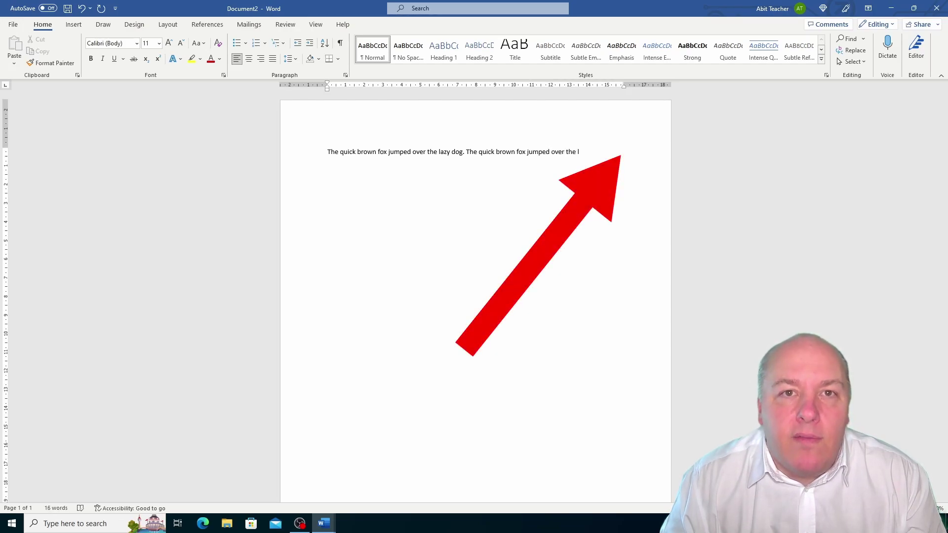
{"action": "type", "text": " lazy dog"}
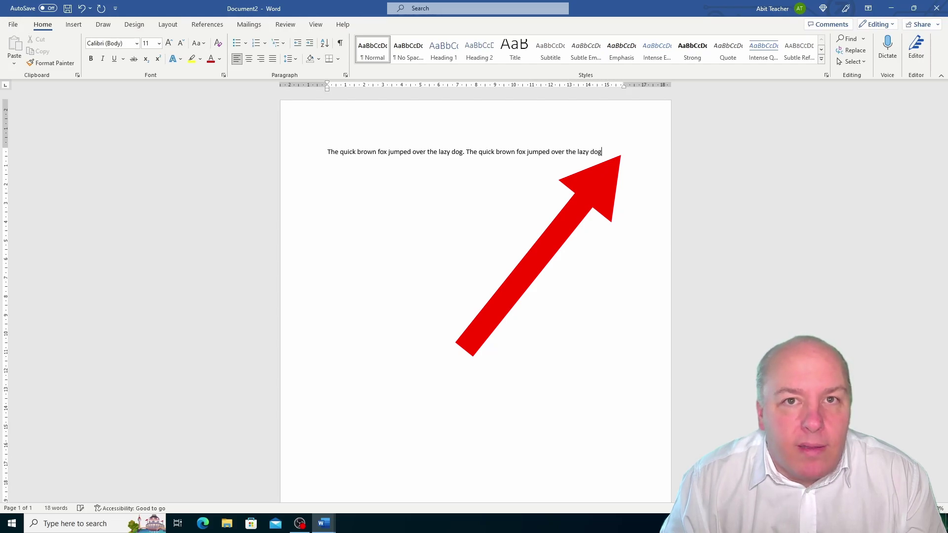
{"action": "type", "text": ". The quic"}
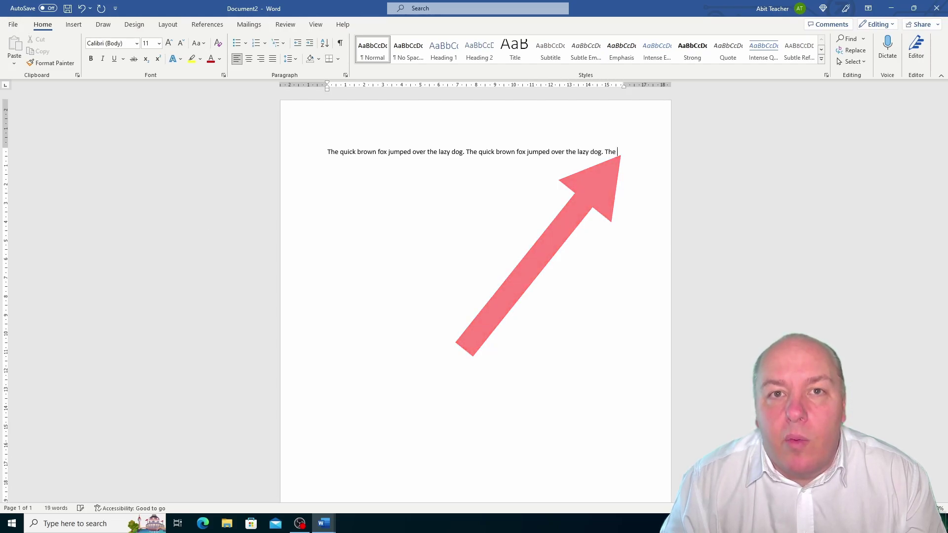
{"action": "type", "text": "k "}
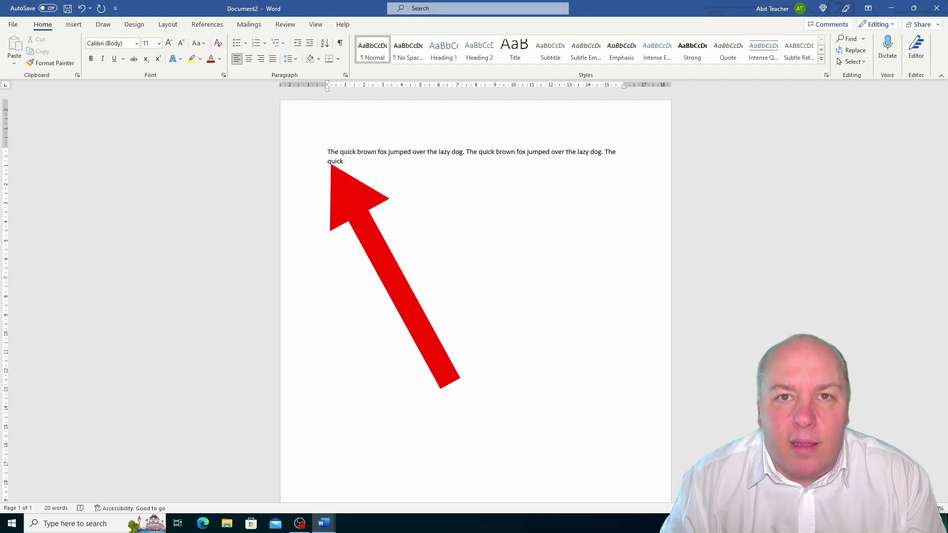
{"action": "type", "text": "brown fox jumped over the lazy d"}
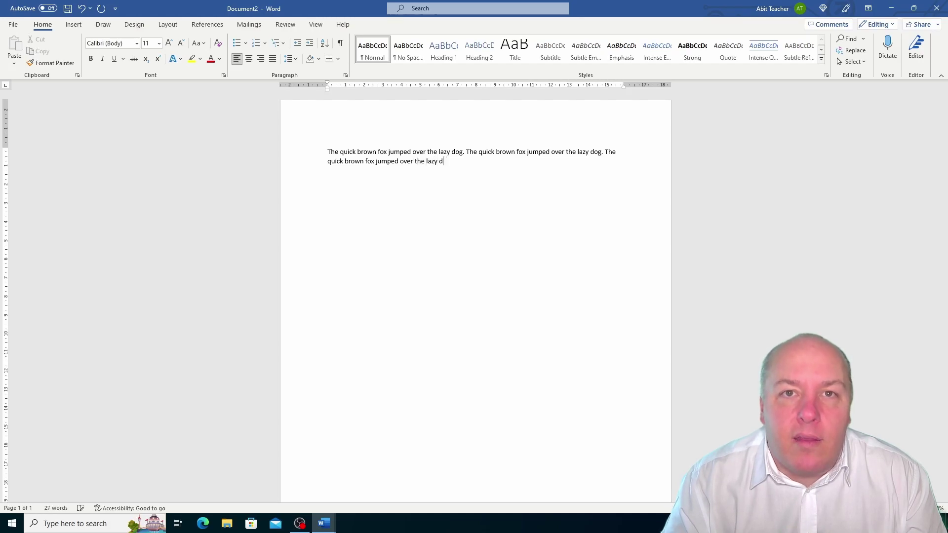
{"action": "type", "text": "og."}
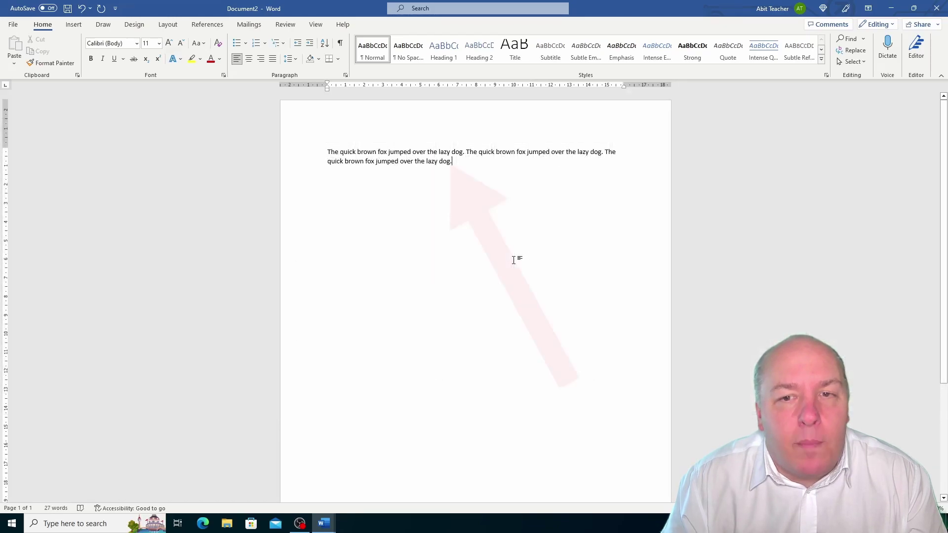
{"action": "key", "text": "Return"}
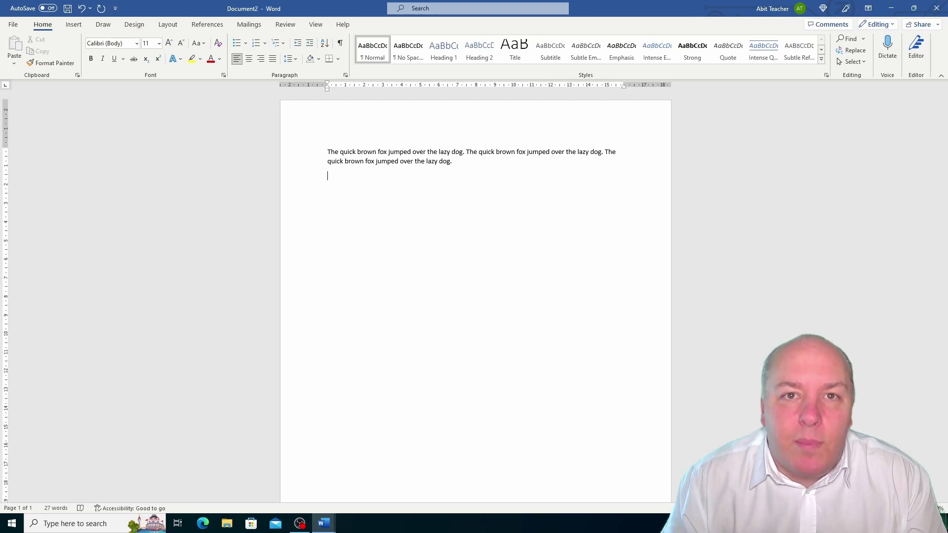
List the words The, Quick, Brown, Fox, Jumped, Over, the, one per line
{"action": "type", "text": "Th"}
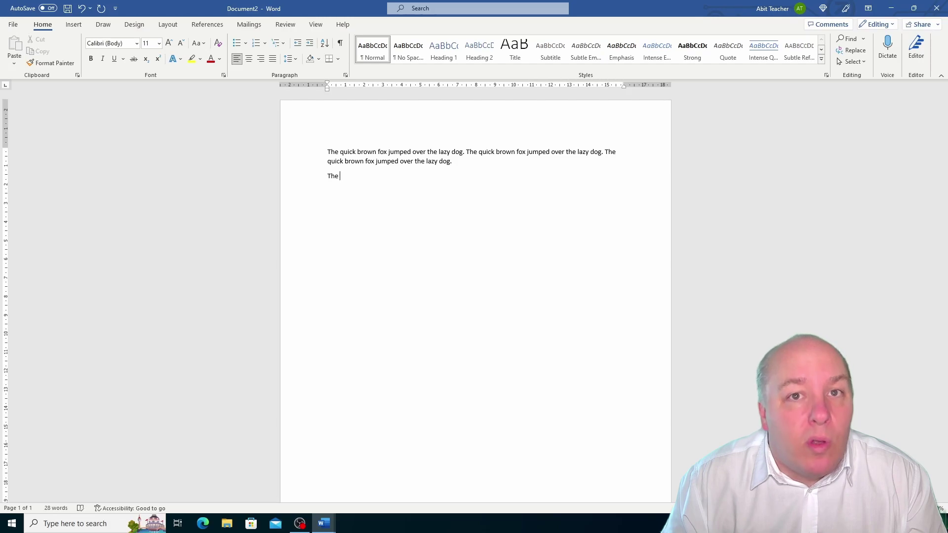
{"action": "type", "text": "e"}
{"action": "key", "text": "Return"}
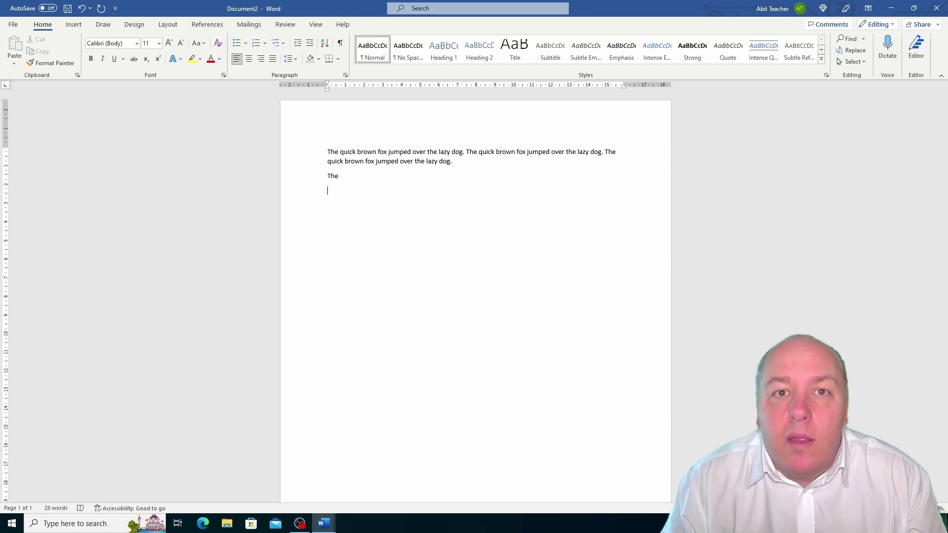
{"action": "type", "text": "quick"}
{"action": "key", "text": "Return"}
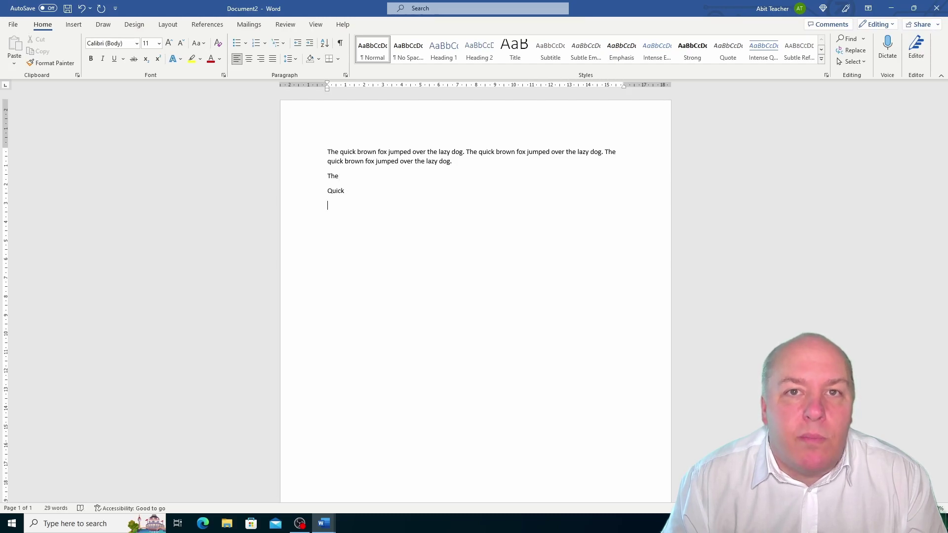
{"action": "type", "text": "brown"}
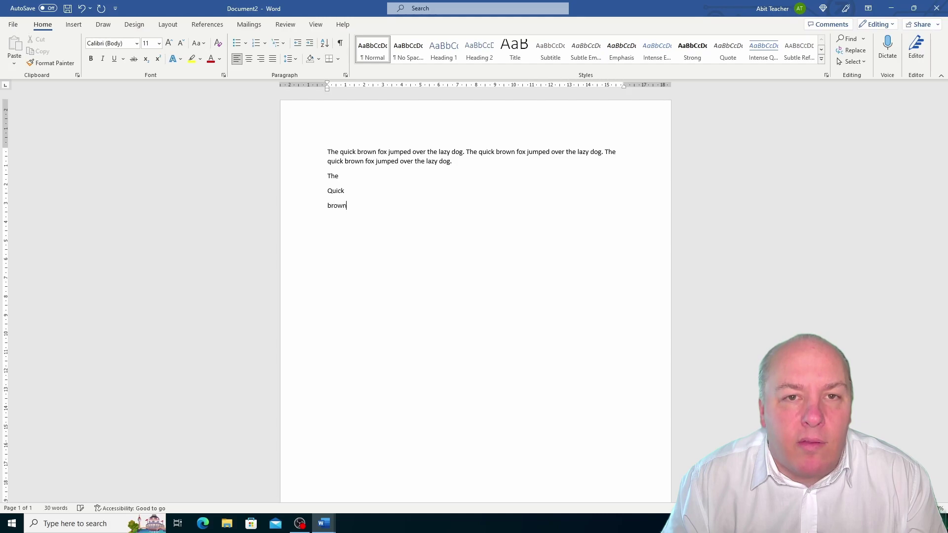
{"action": "key", "text": "Return"}
{"action": "type", "text": "fo"}
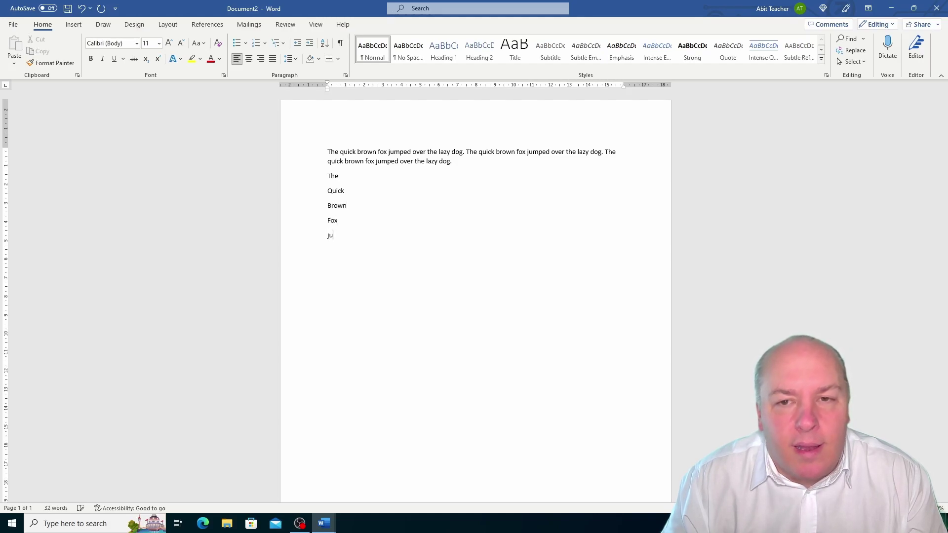
{"action": "type", "text": "ed"}
{"action": "key", "text": "Return"}
{"action": "type", "text": "over"}
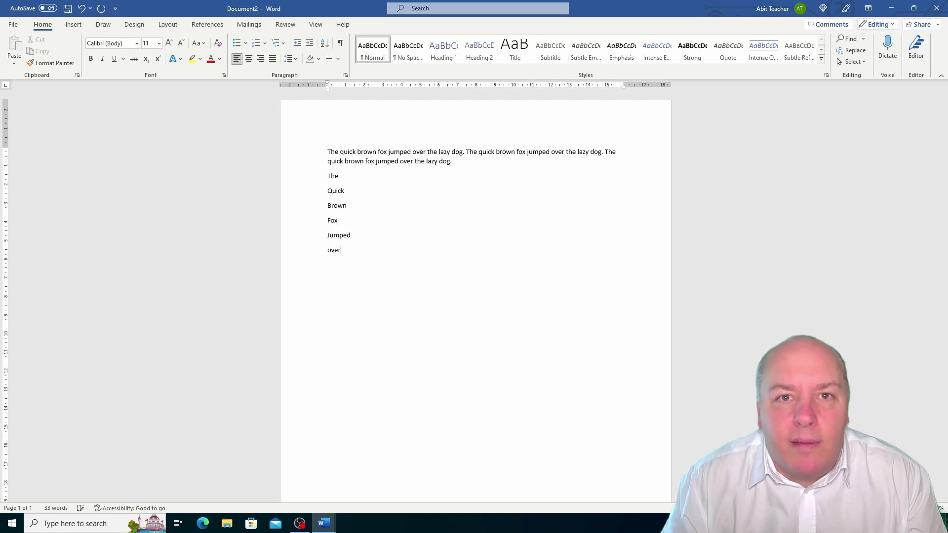
{"action": "key", "text": "Return"}
{"action": "type", "text": "the"}
{"action": "key", "text": "Return"}
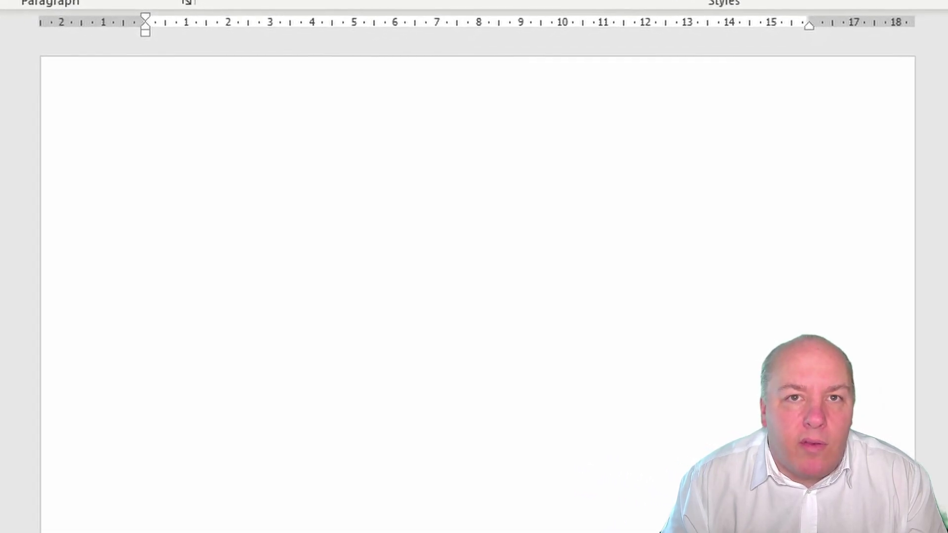
Type 'The quick brown fox jumped over the lazy dog' on the first line
{"action": "type", "text": "The quick b"}
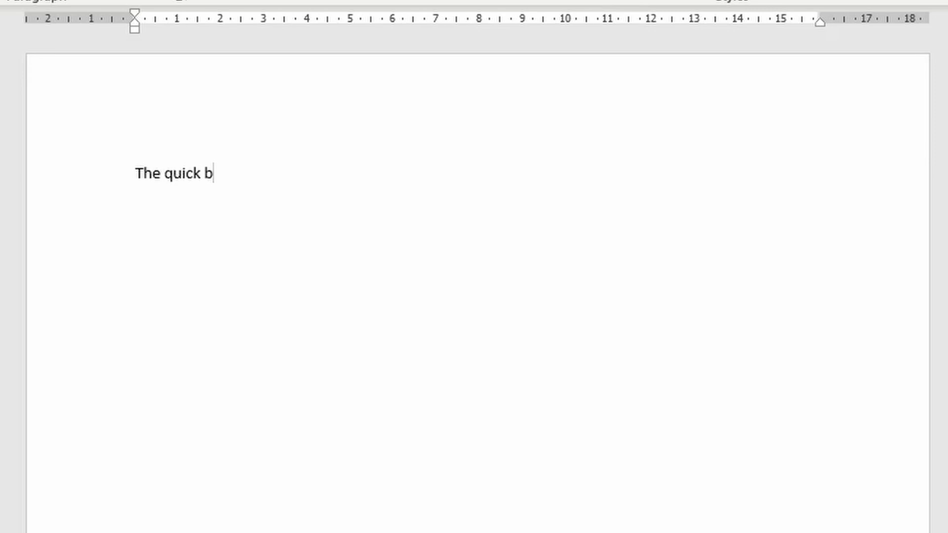
{"action": "type", "text": "rown fox jumpedo"}
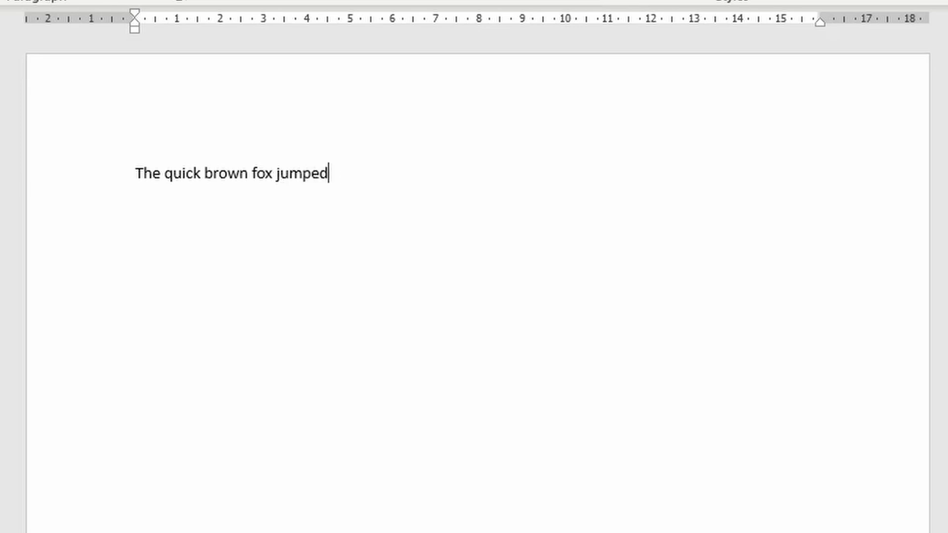
{"action": "type", "text": "over the"}
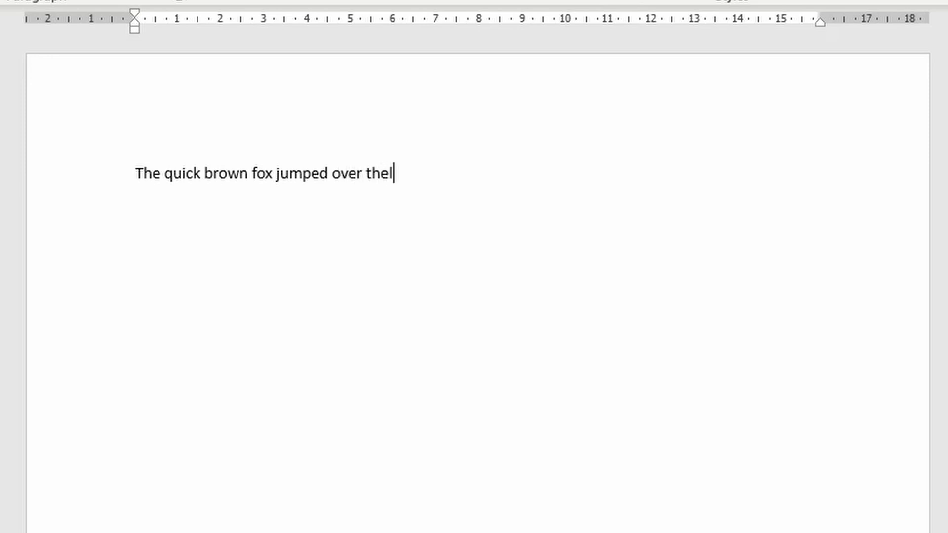
{"action": "type", "text": " lazy do"}
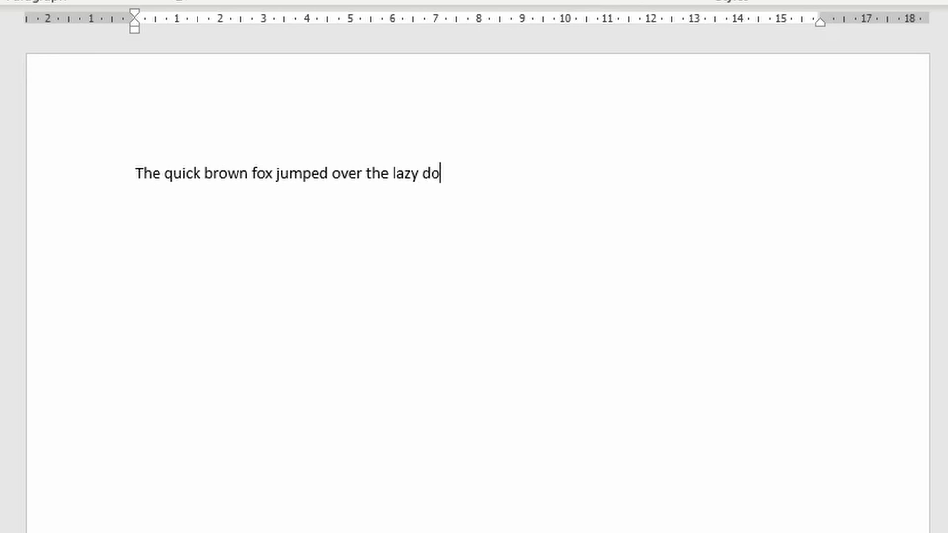
{"action": "type", "text": "g"}
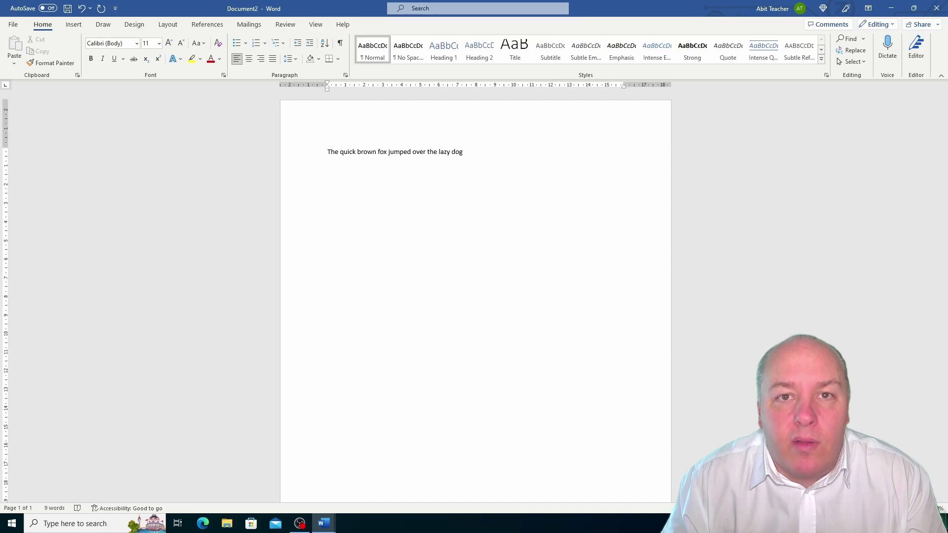
Select and delete the whole sentence, leaving the page empty with Insert commands showing
{"action": "key", "text": "ctrl+a"}
{"action": "key", "text": "Delete"}
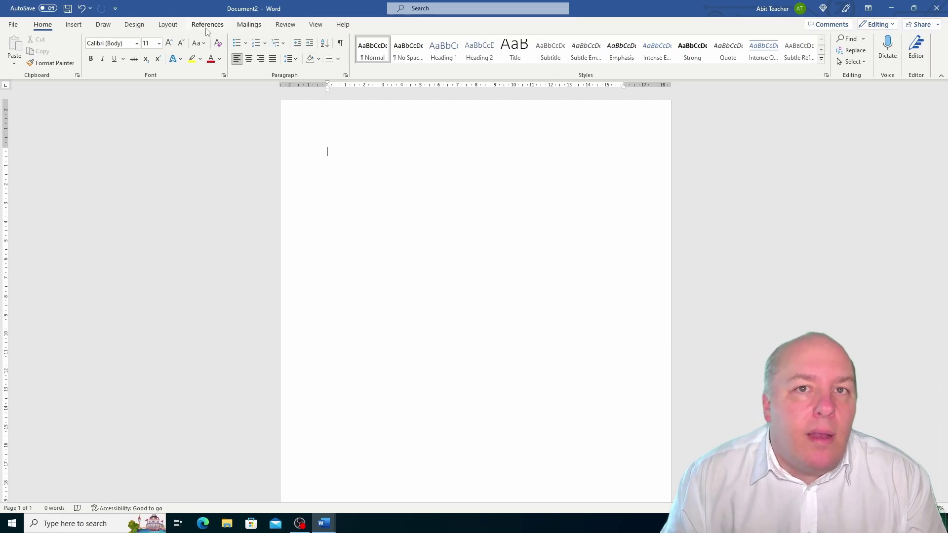
{"action": "left_click", "coordinate": [74, 25]}
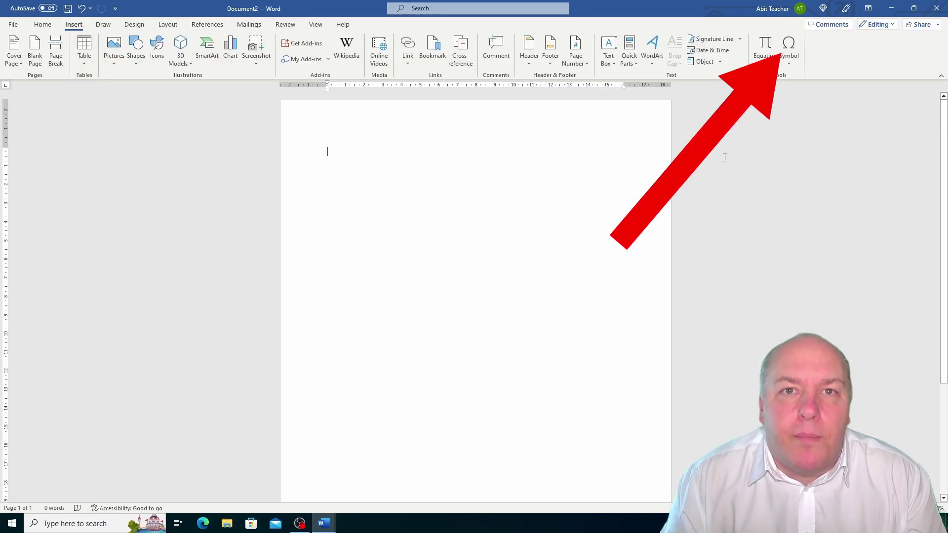
Insert a £ sign followed by a € sign from the common symbols list
{"action": "left_click", "coordinate": [790, 67]}
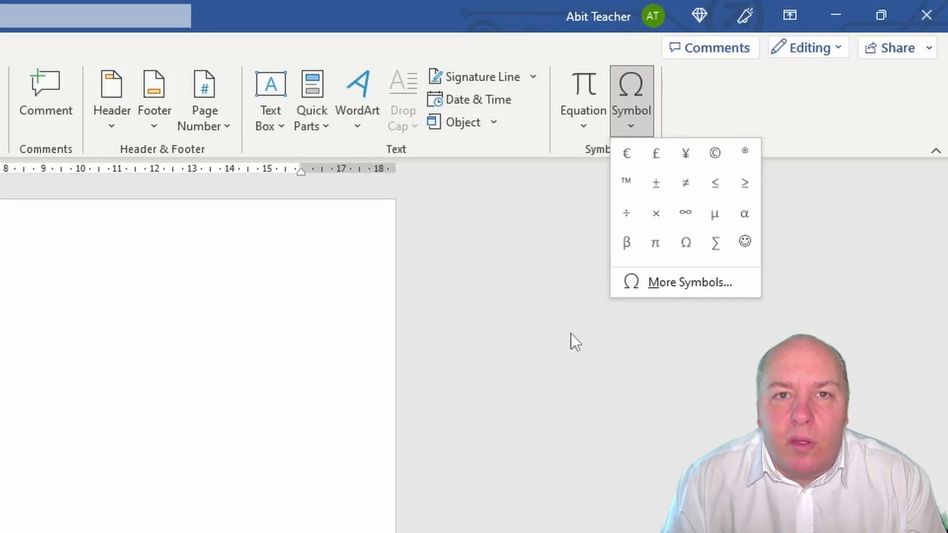
{"action": "left_click", "coordinate": [669, 159]}
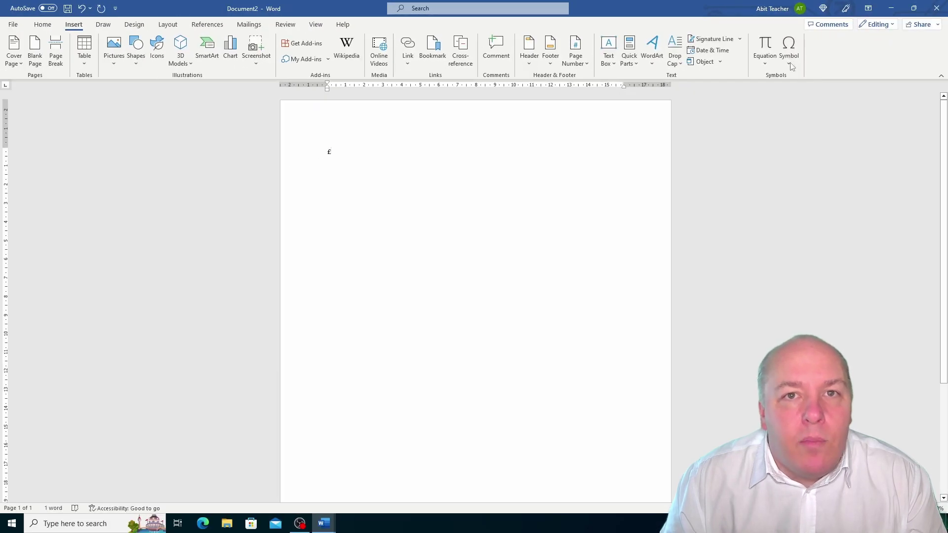
{"action": "left_click", "coordinate": [789, 63]}
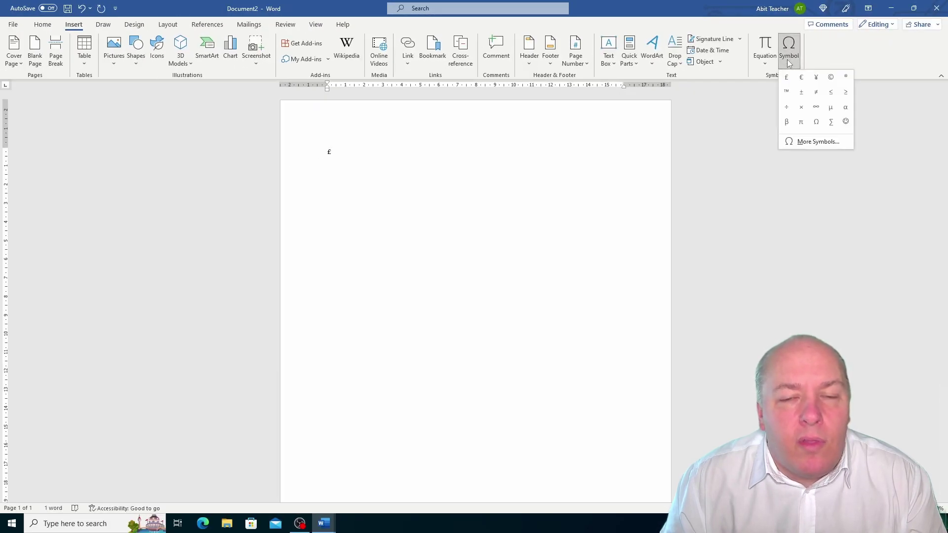
{"action": "left_click", "coordinate": [805, 81]}
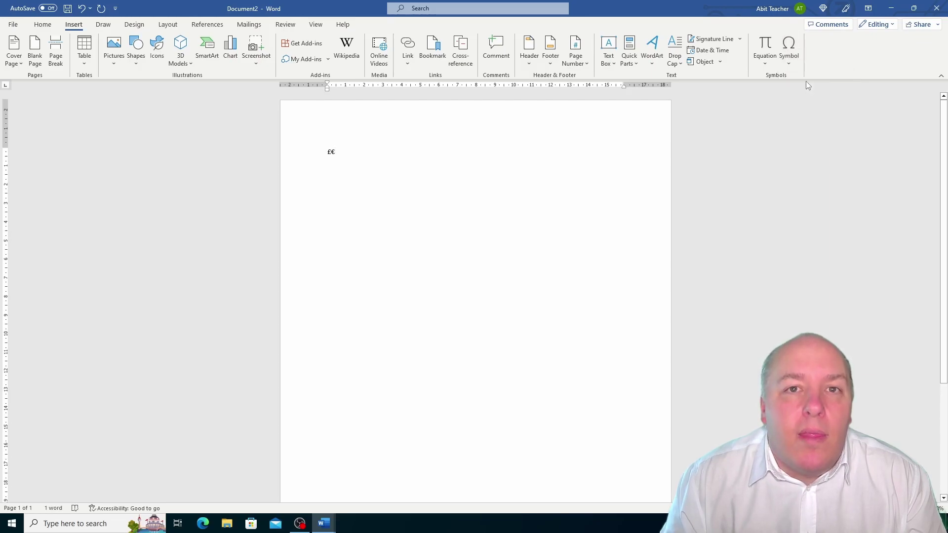
{"action": "left_click", "coordinate": [789, 54]}
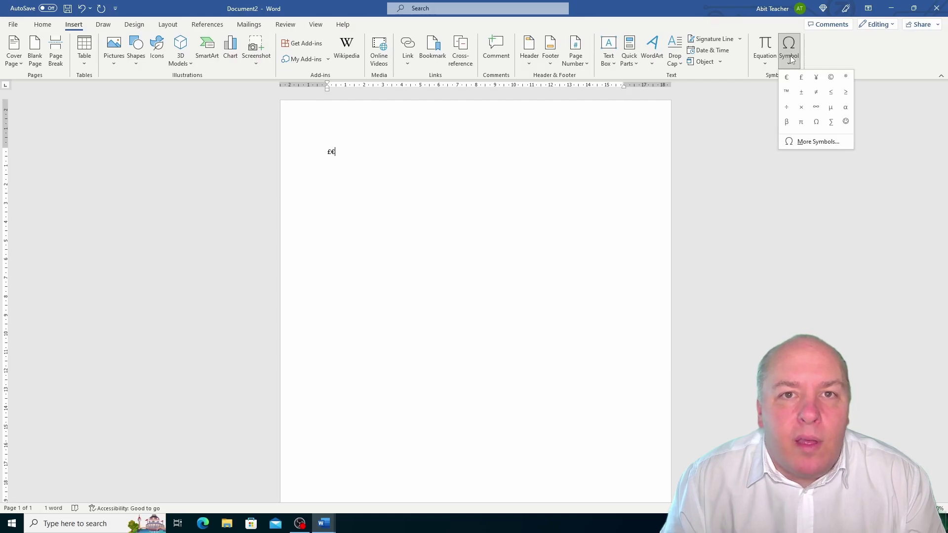
Insert the Ohm sign (Ω, code 2126) from the More Symbols dialog
{"action": "left_click", "coordinate": [820, 142]}
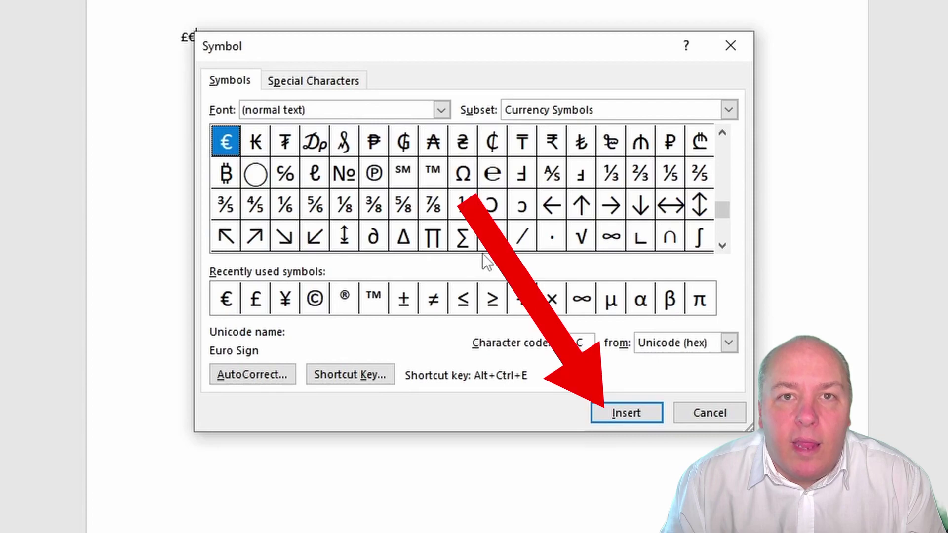
{"action": "left_click", "coordinate": [464, 173]}
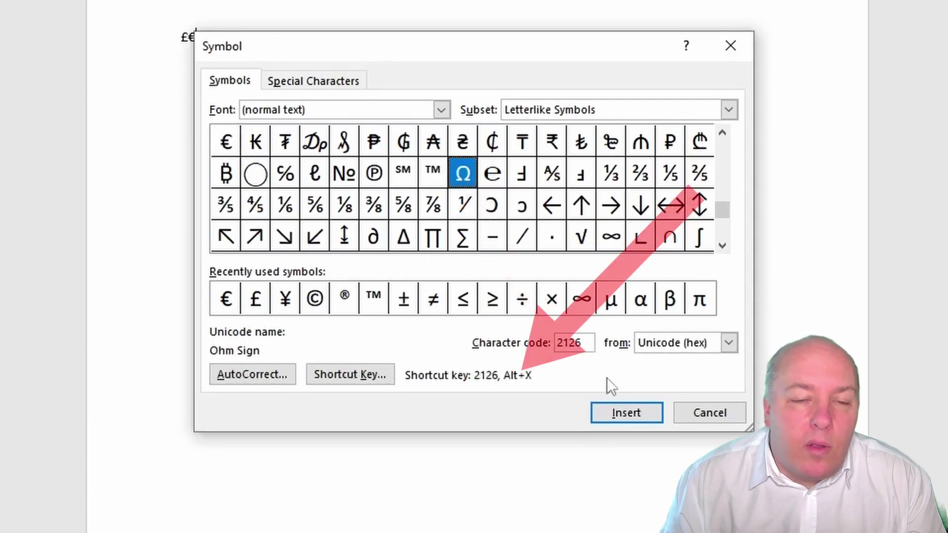
{"action": "left_click", "coordinate": [622, 412]}
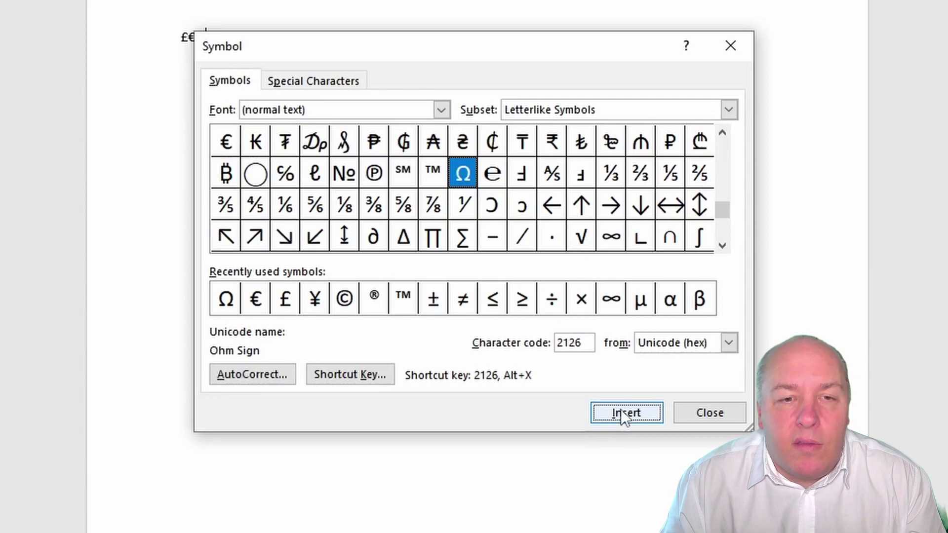
Show the Special Characters list with Em Dash, Copyright, Trademark and their shortcut keys
{"action": "left_click", "coordinate": [311, 83]}
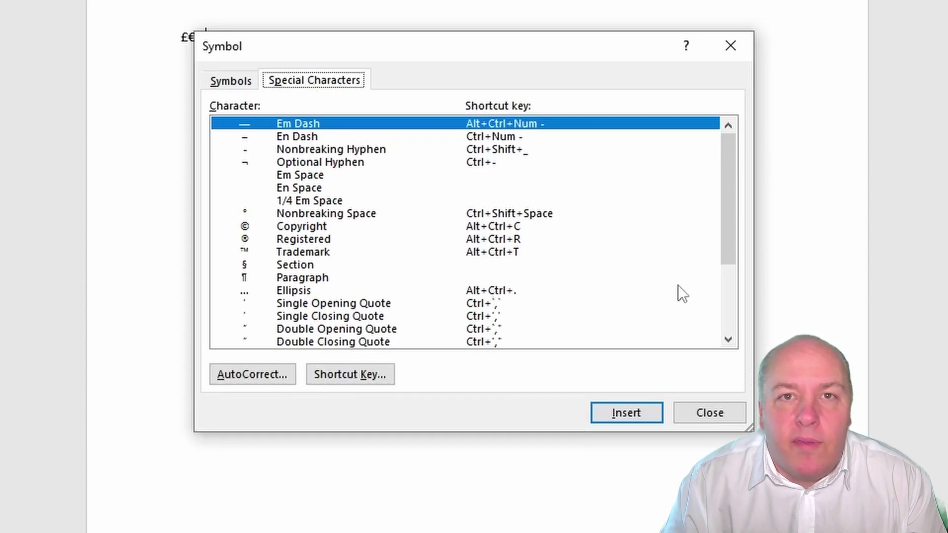
{"action": "left_click", "coordinate": [727, 282]}
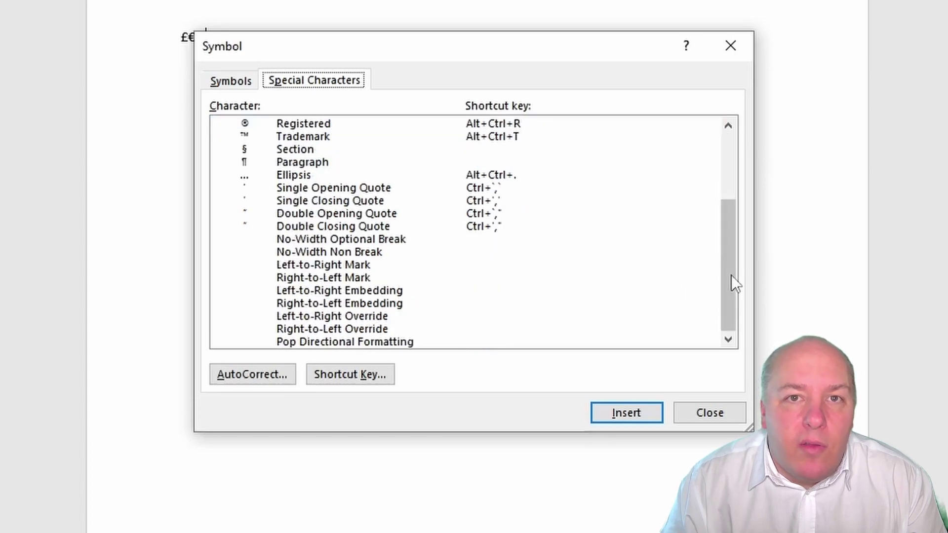